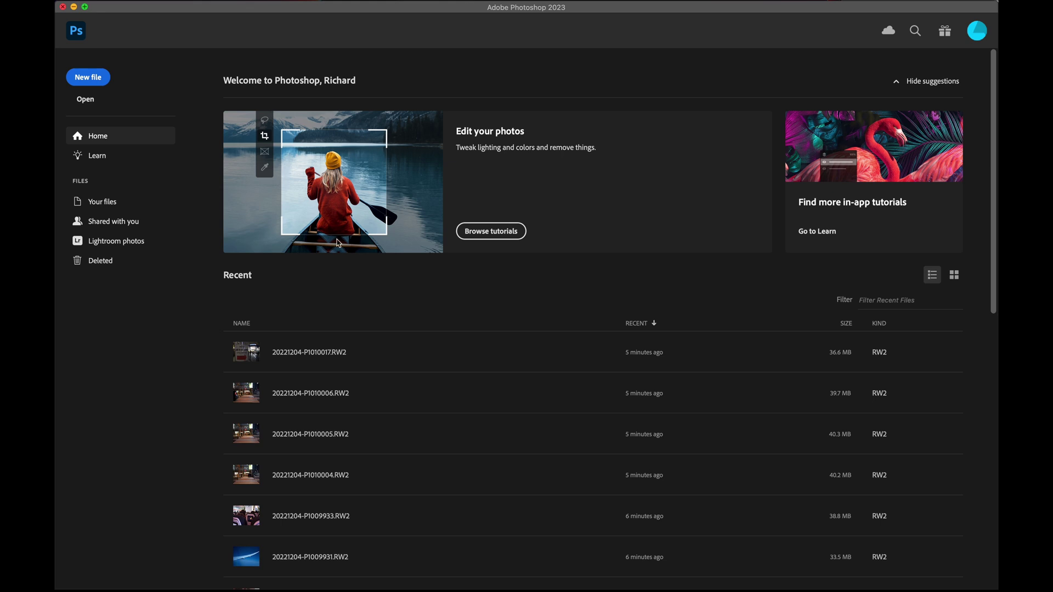
- Open the latest station sign RAW photo in Camera Raw and show the More image settings menu
click(316, 356)
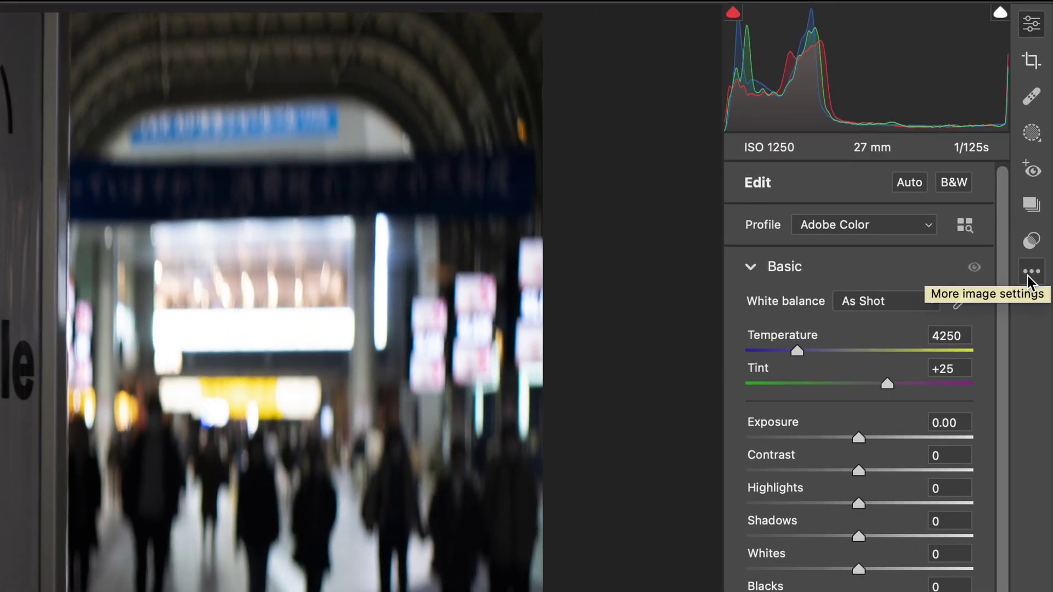
click(1030, 272)
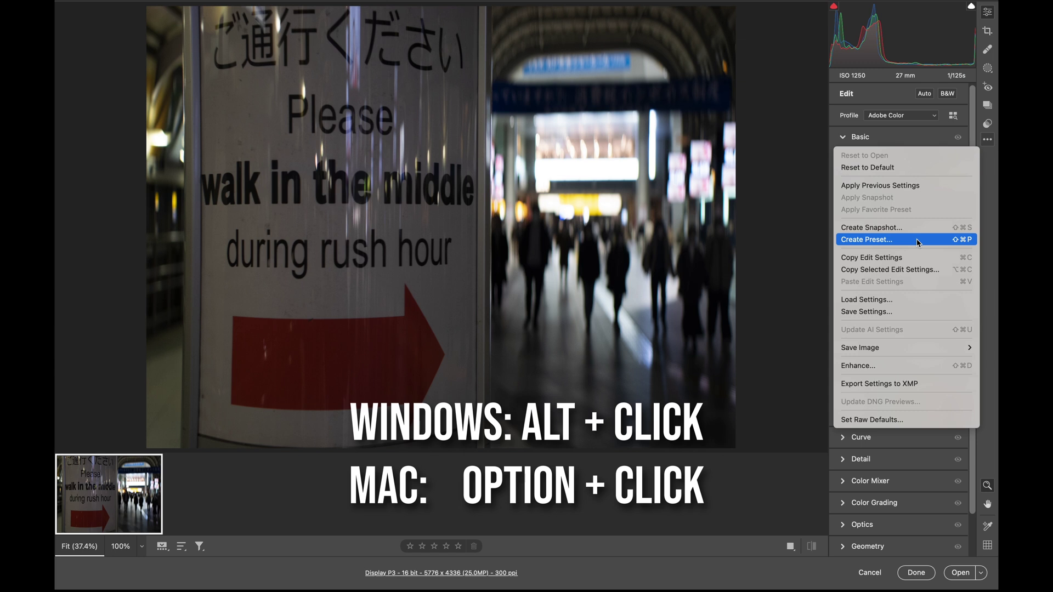
- Name the new profile Kinect 01 and create a new profile group called Gamut Kinect
alt+click(918, 240)
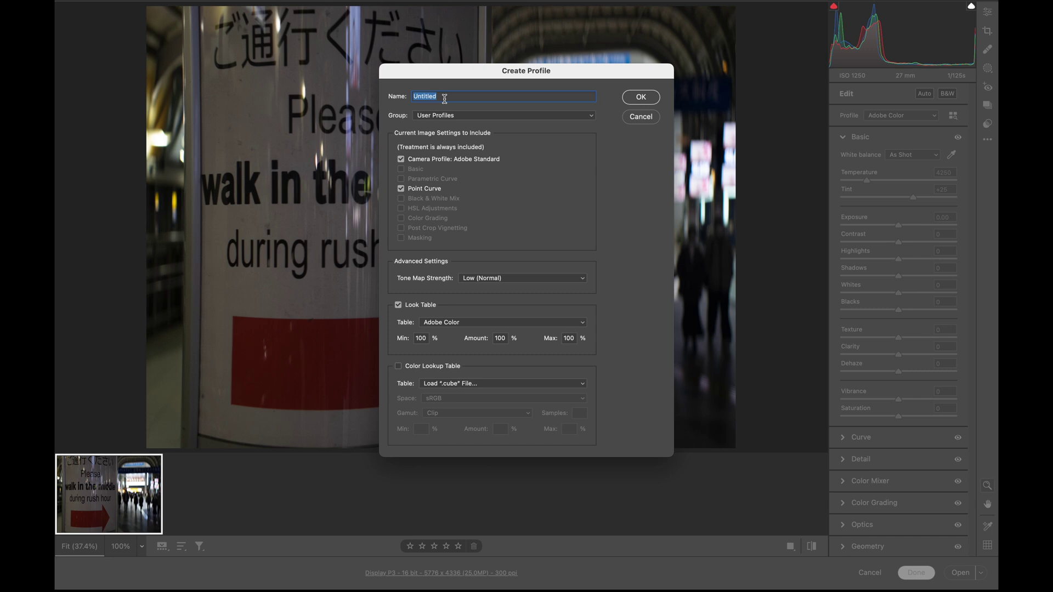
text(Kinect 01)
click(469, 116)
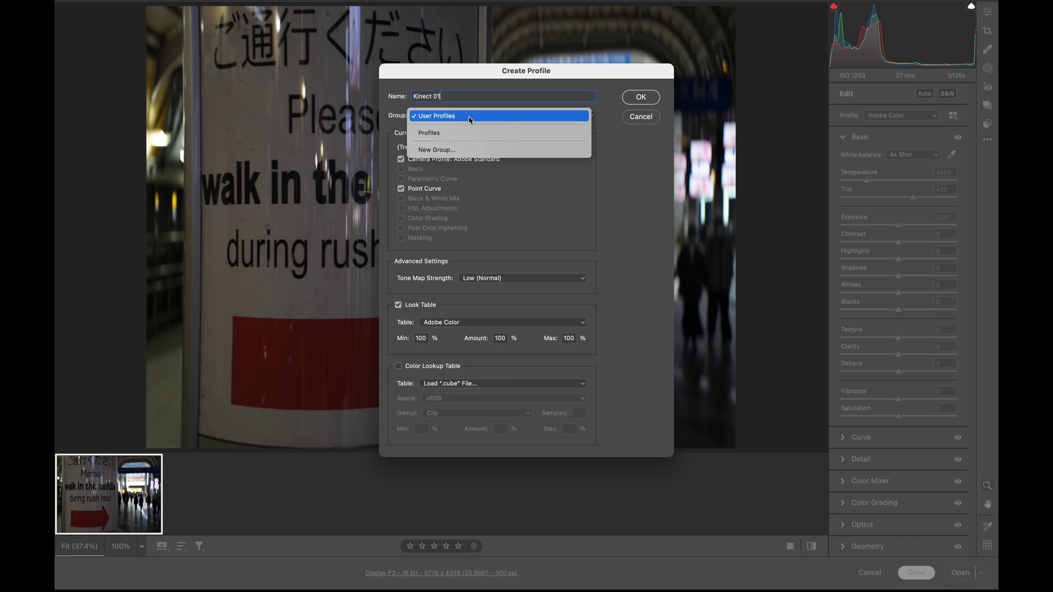
click(452, 150)
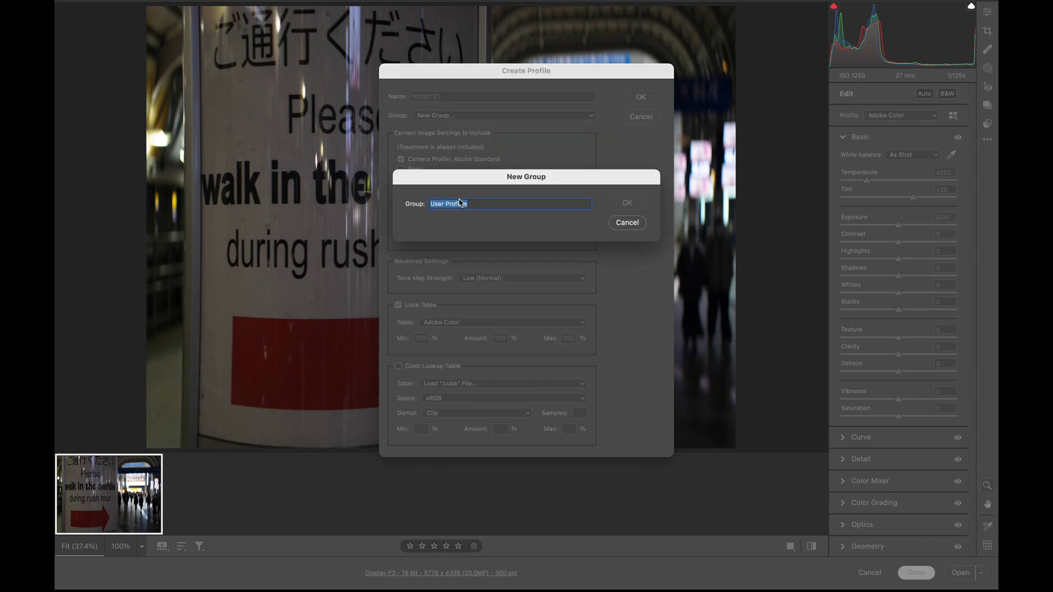
text(Gamut Kl)
text(nect)
click(626, 203)
- Exclude camera profile, point curve and look table, load Kinetic 01.cube, and create the profile
click(402, 160)
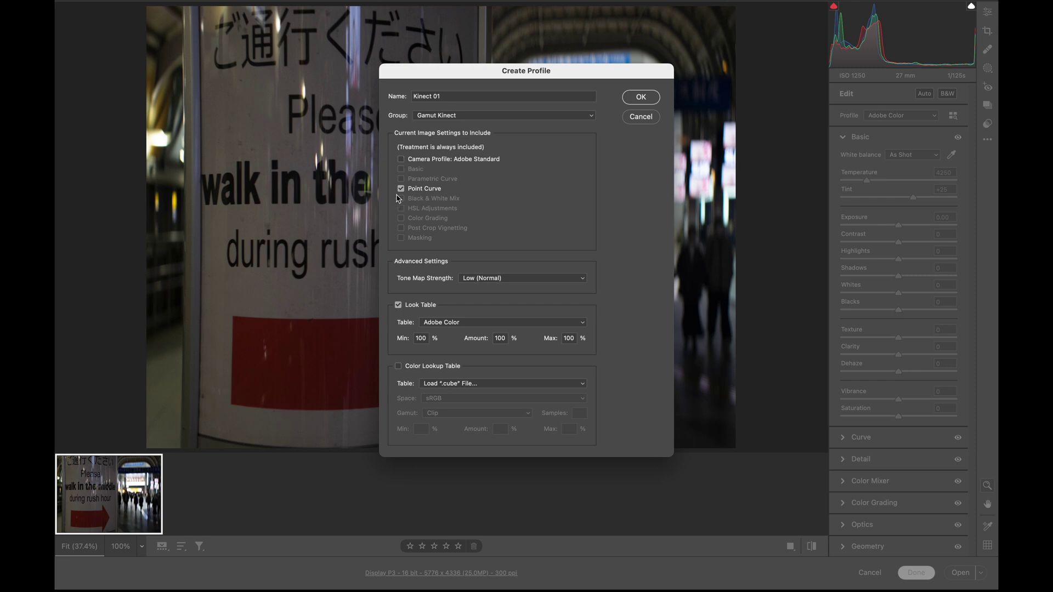
click(401, 190)
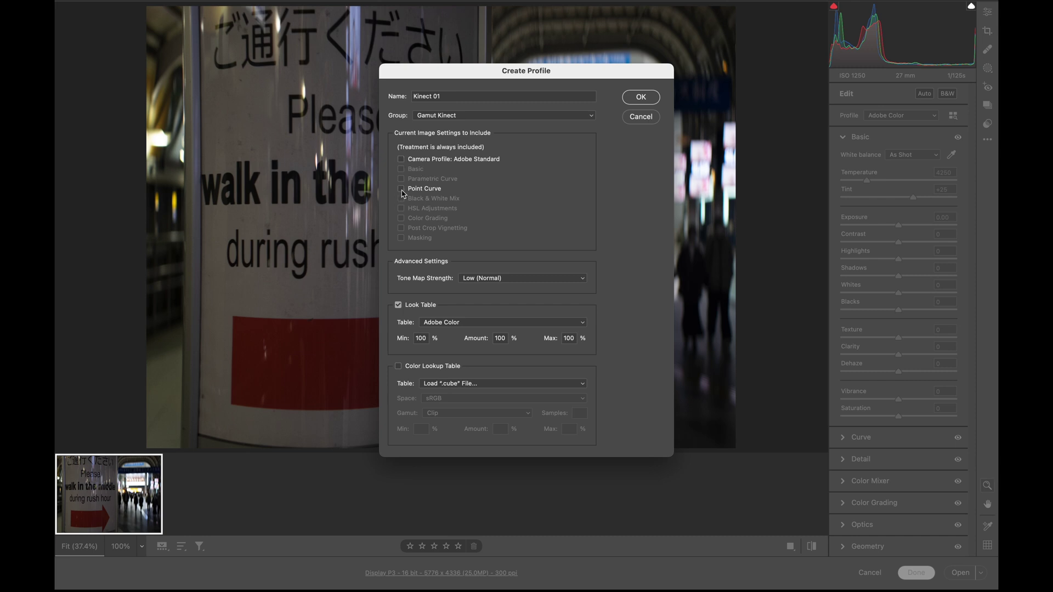
click(399, 306)
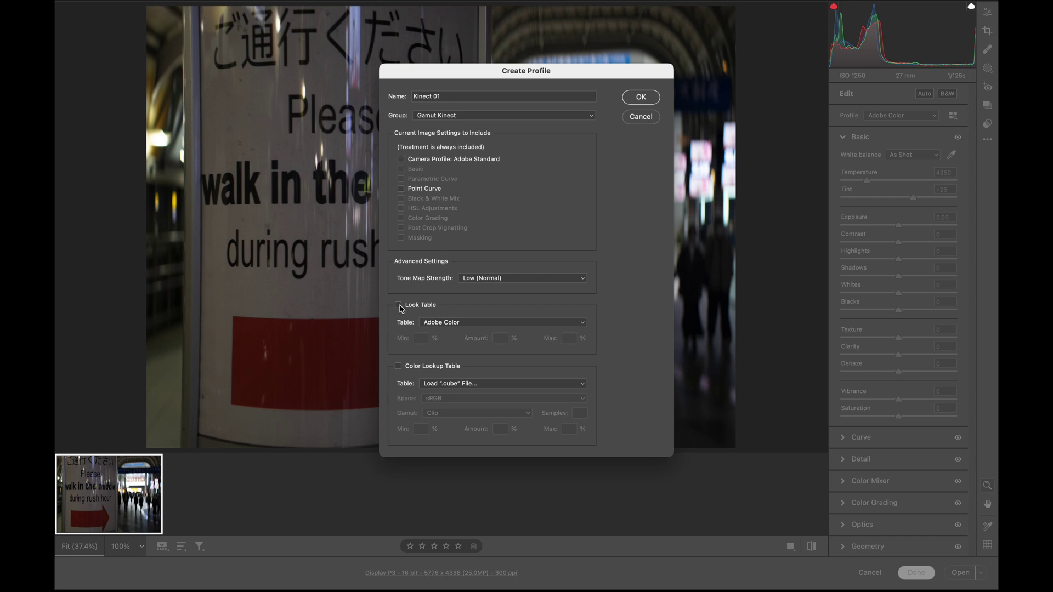
click(399, 367)
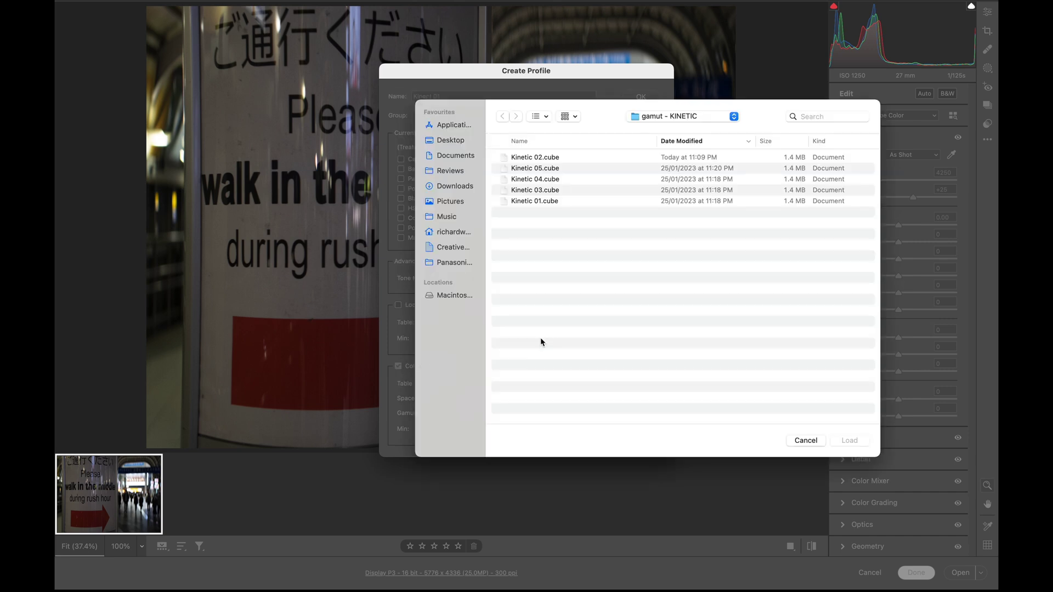
click(617, 204)
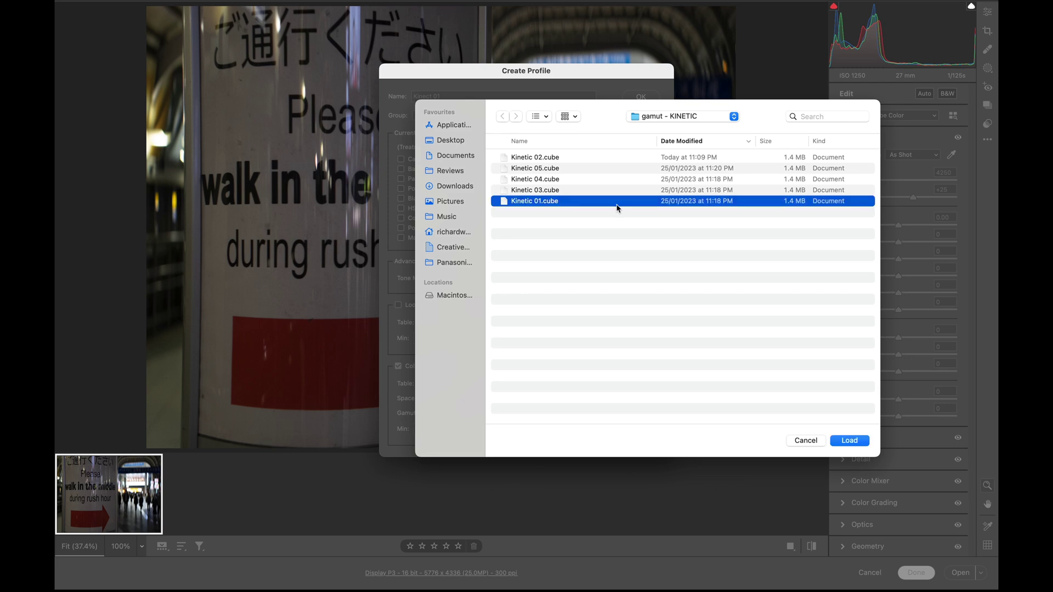
click(843, 442)
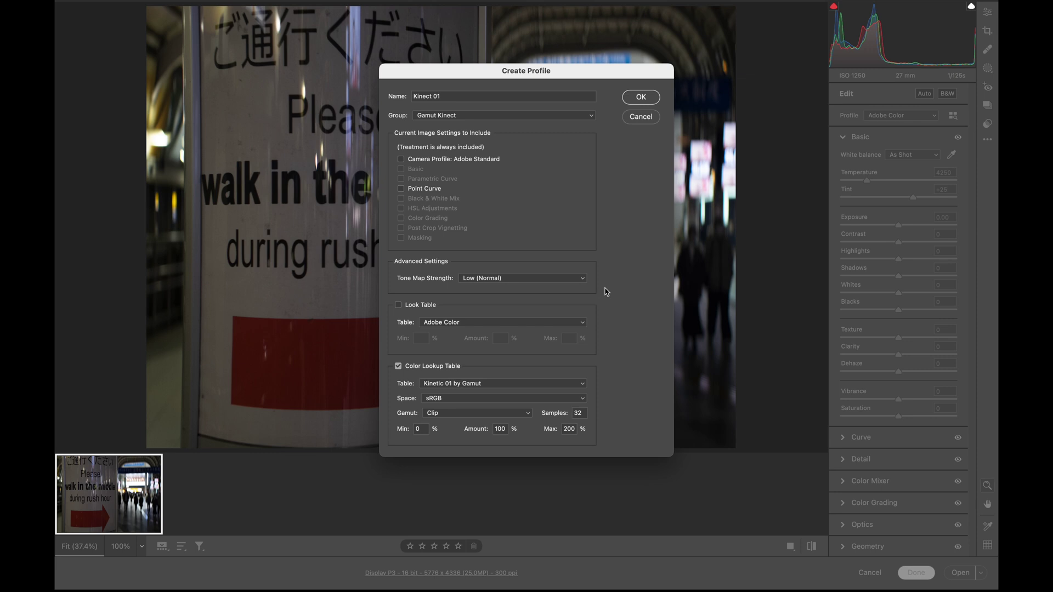
click(640, 97)
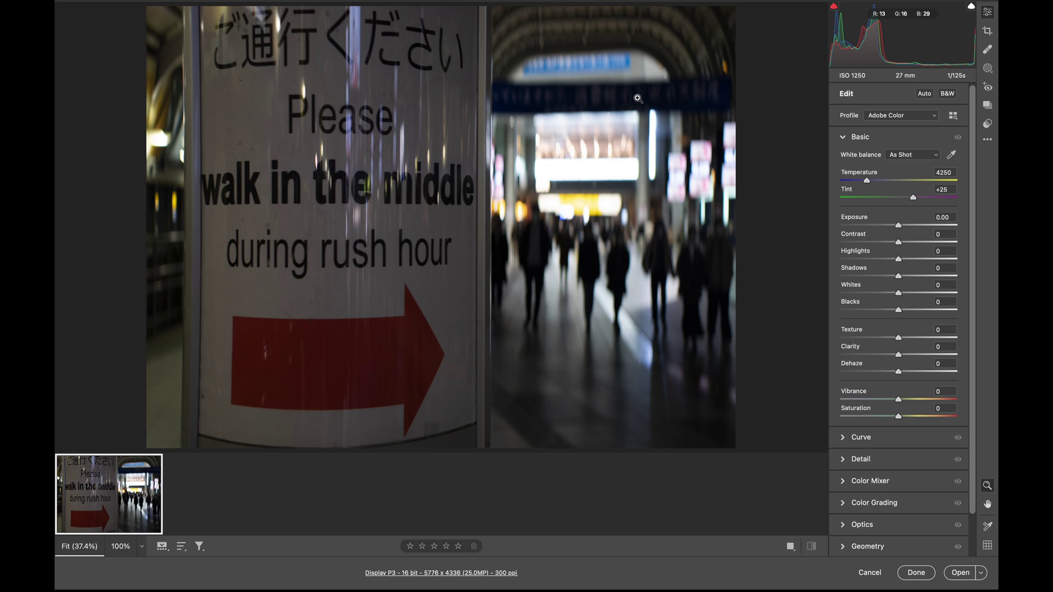
- Start another profile from the current settings, named Kinect 02
click(991, 141)
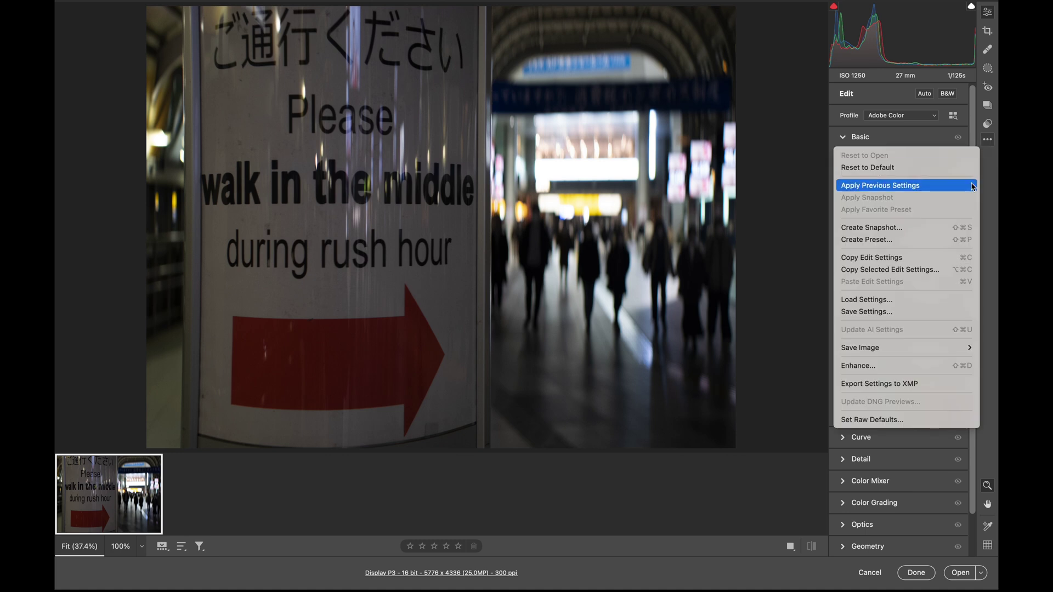
click(951, 241)
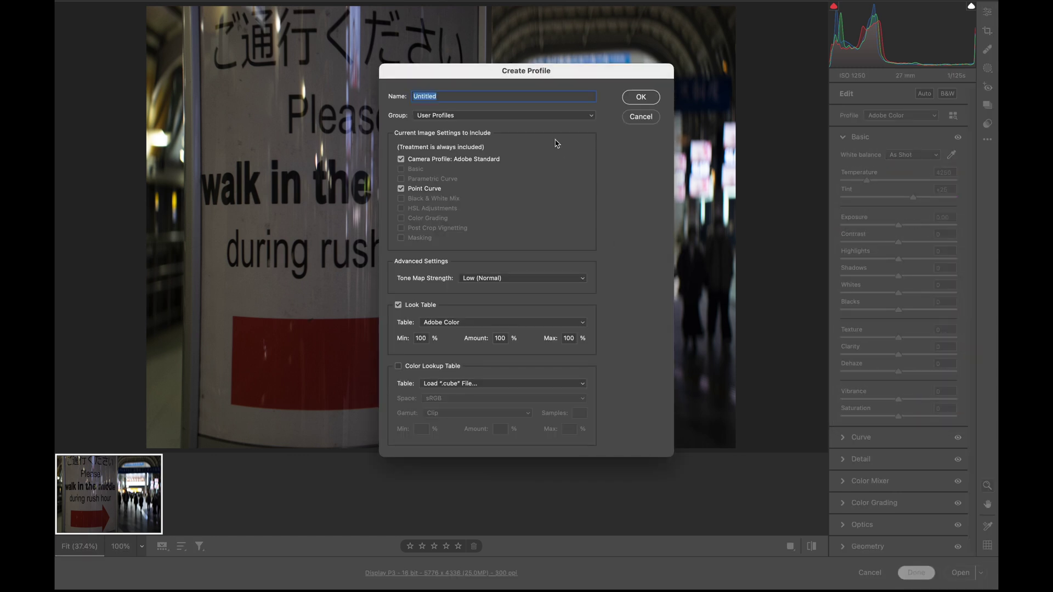
text(Kinect 02)
- Exclude the other settings, try loading Kinetic 02.cube, and dismiss the end-of-file error
click(401, 160)
click(401, 189)
click(399, 306)
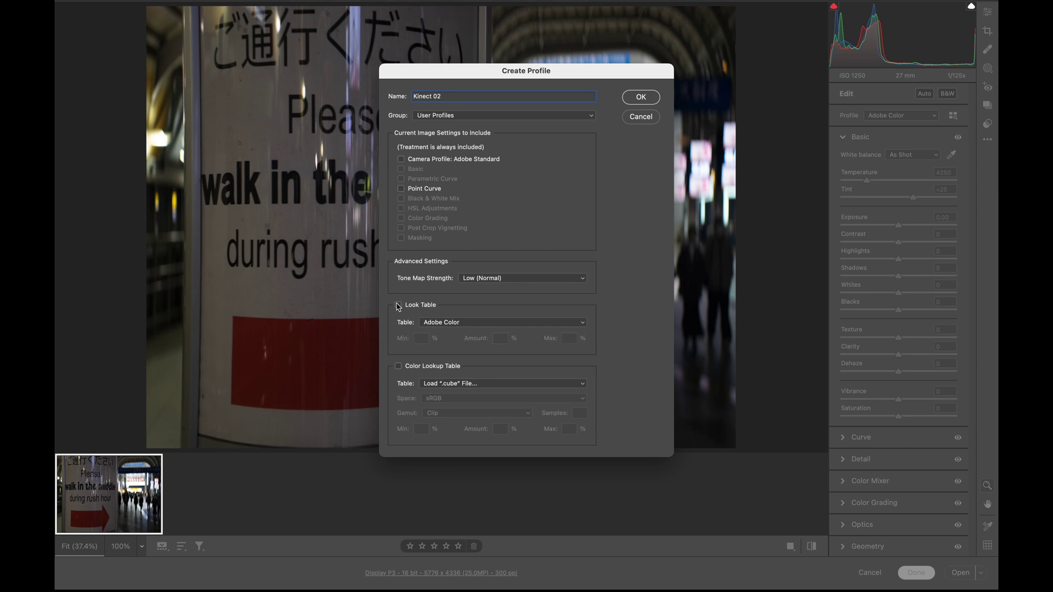
click(398, 367)
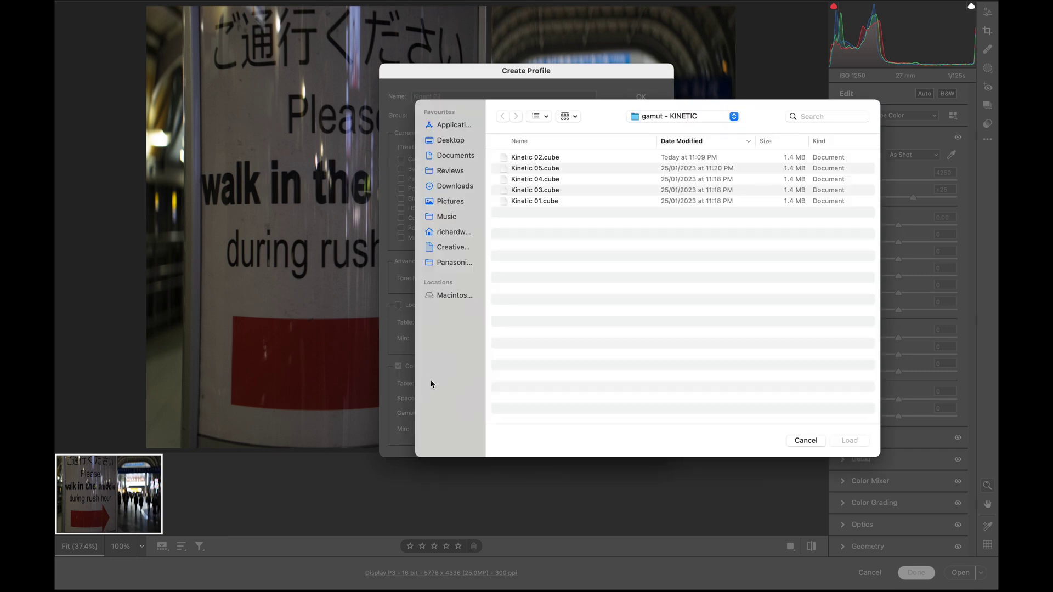
click(541, 160)
click(541, 160)
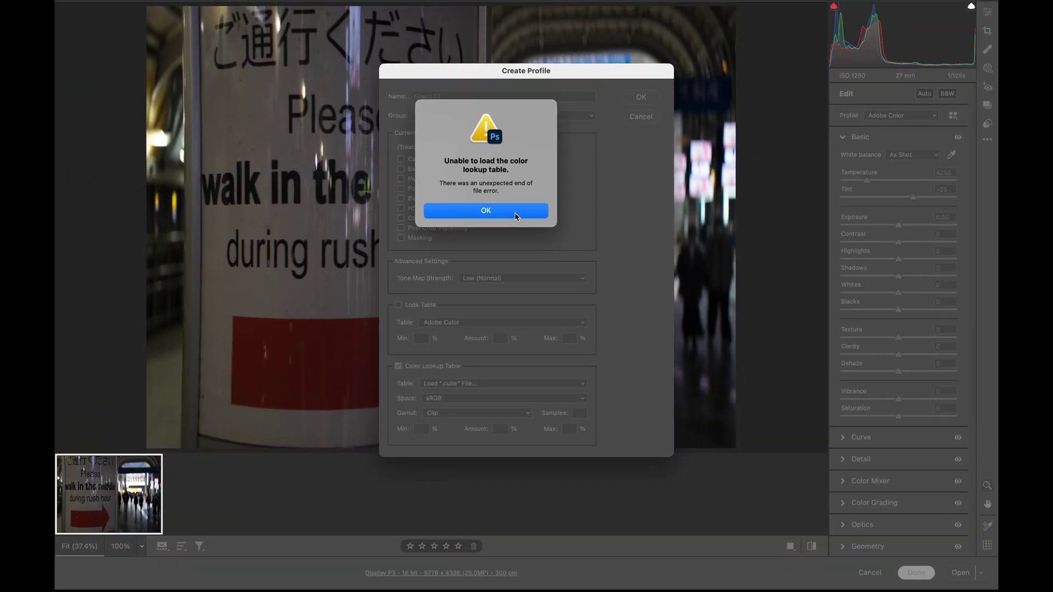
click(516, 215)
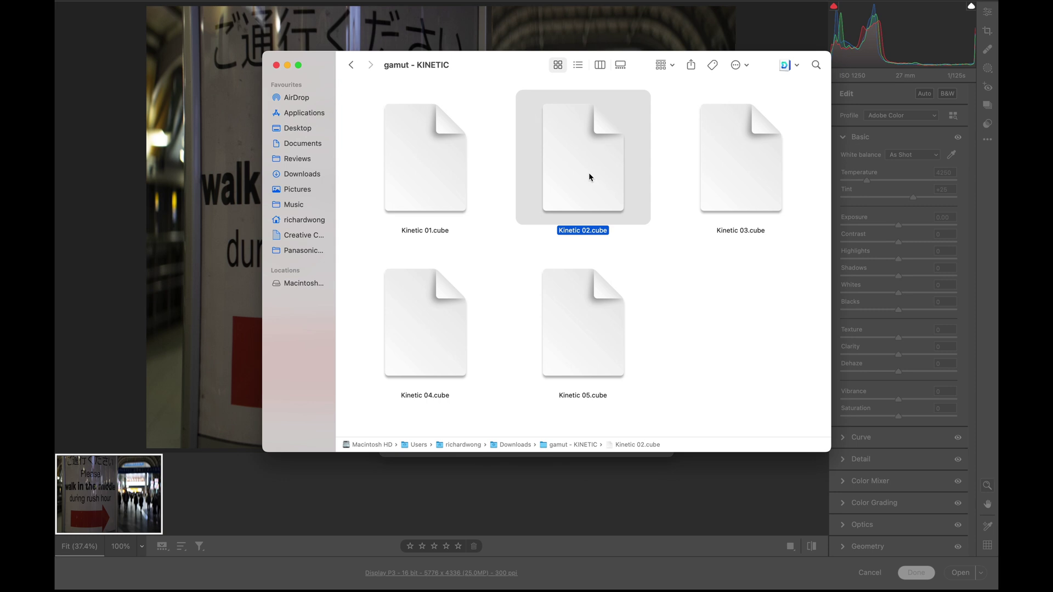
- Open Kinetic 02.cube from Finder as plain text in TextEdit
right_click(588, 172)
mouse_move(715, 199)
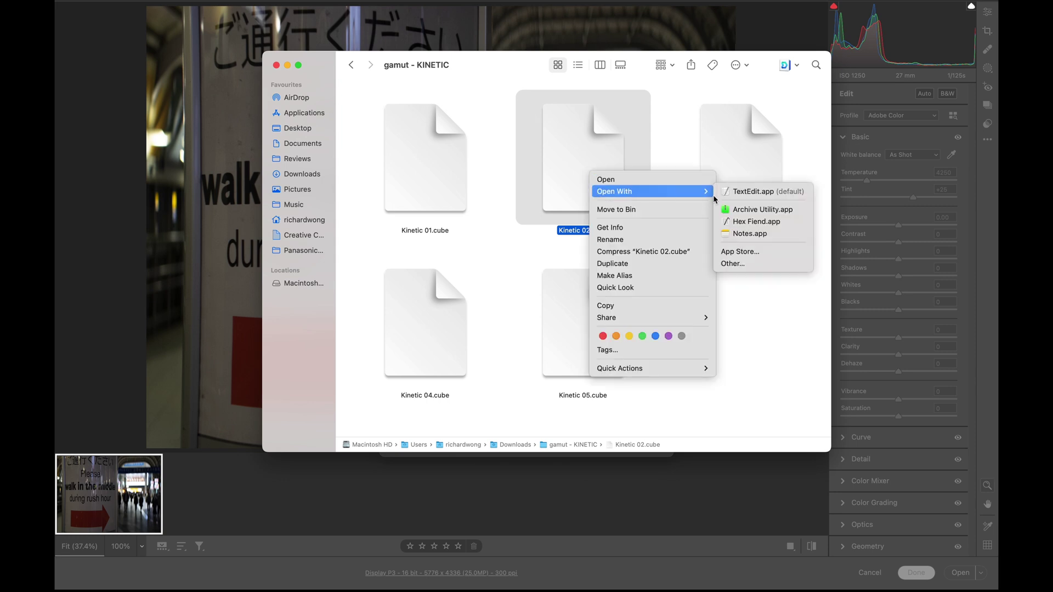
click(752, 192)
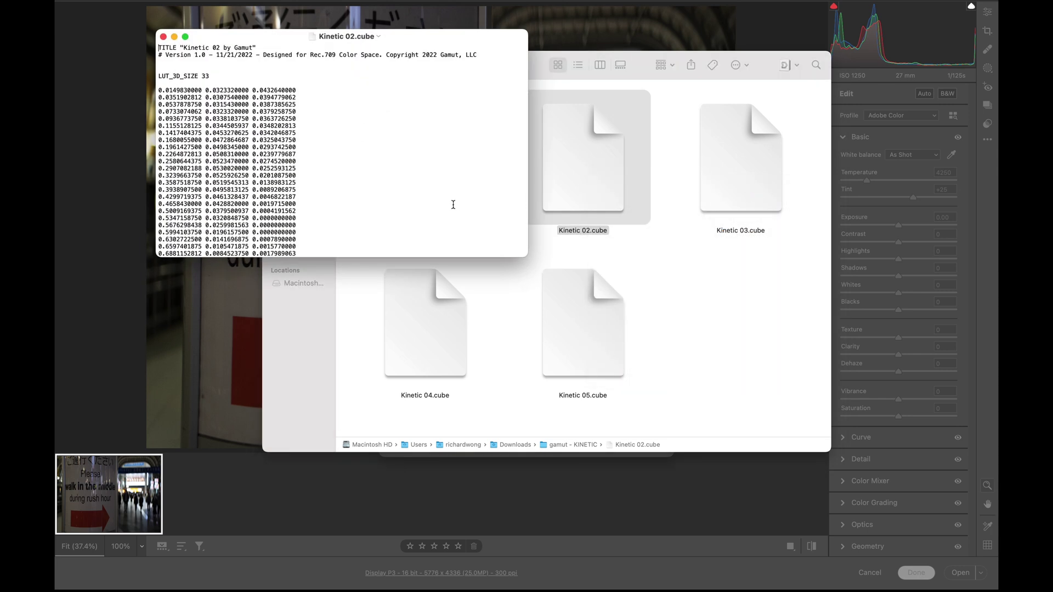
- Append an empty line after the last data row of Kinetic 02.cube and save it
scroll(453, 204, down, 20)
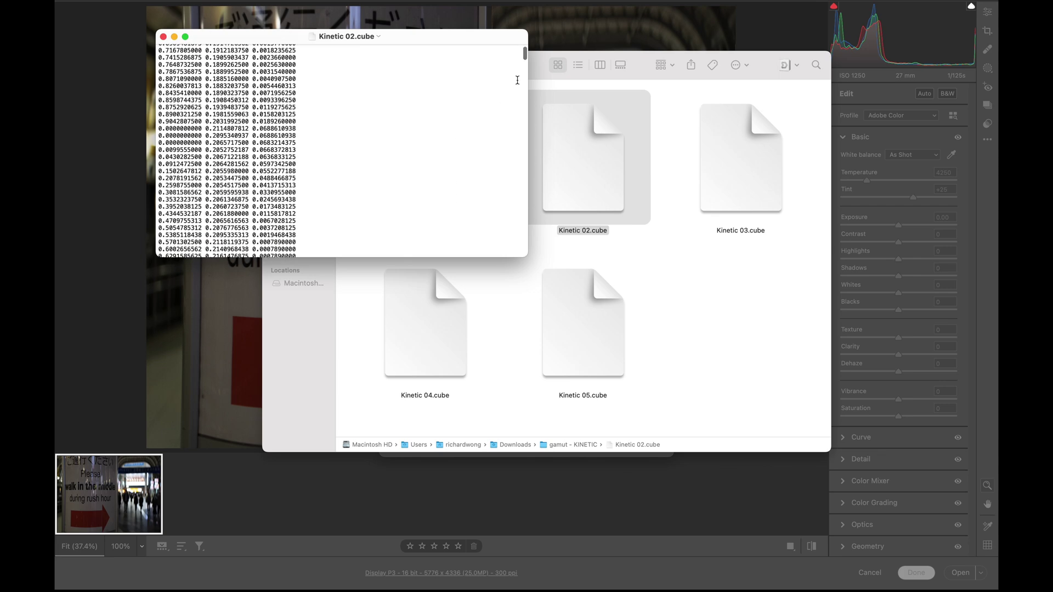
drag(524, 62, 522, 244)
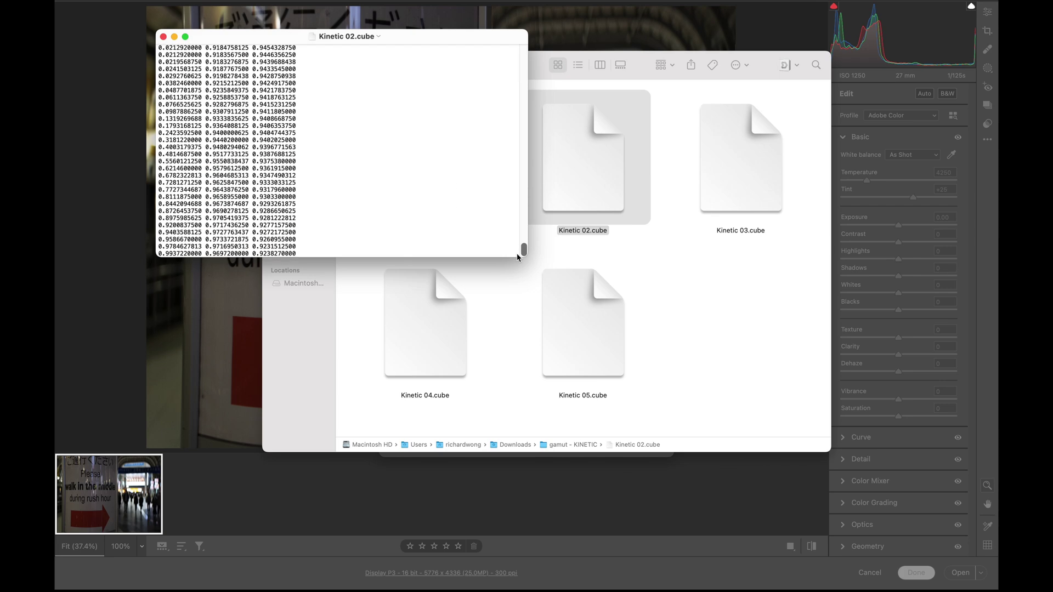
click(376, 254)
key(Return)
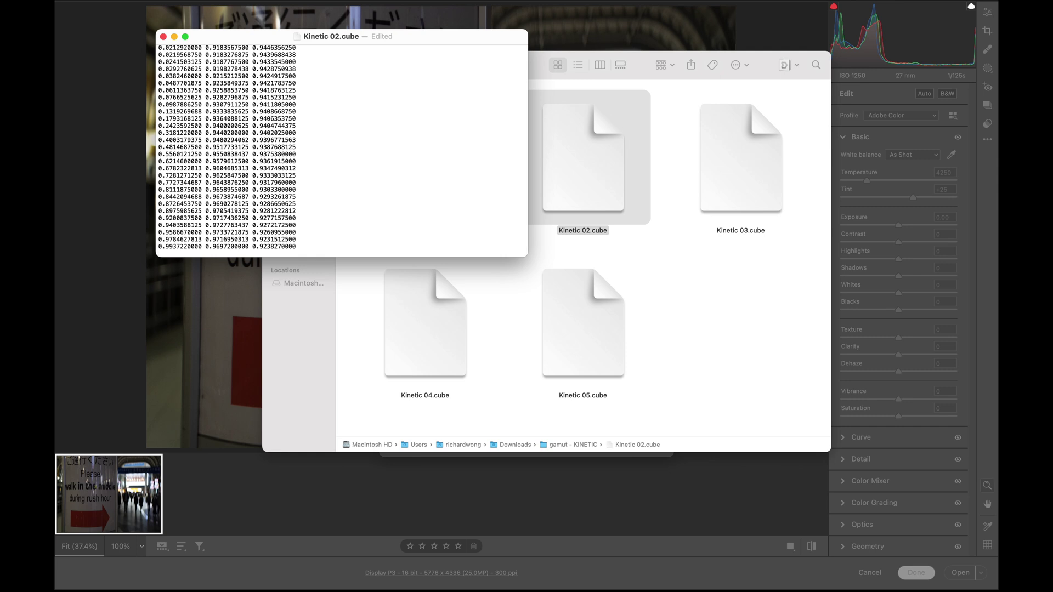
key(super+s)
- Reload the fixed Kinetic 02.cube and create the Kinect 02 profile in the Gamut Kinect group
click(163, 37)
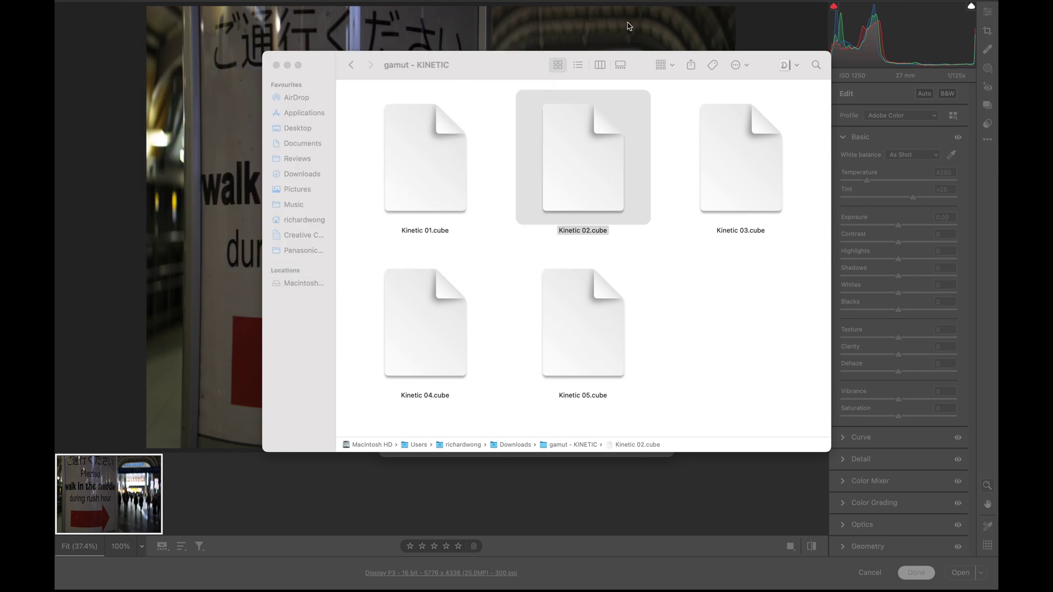
click(693, 33)
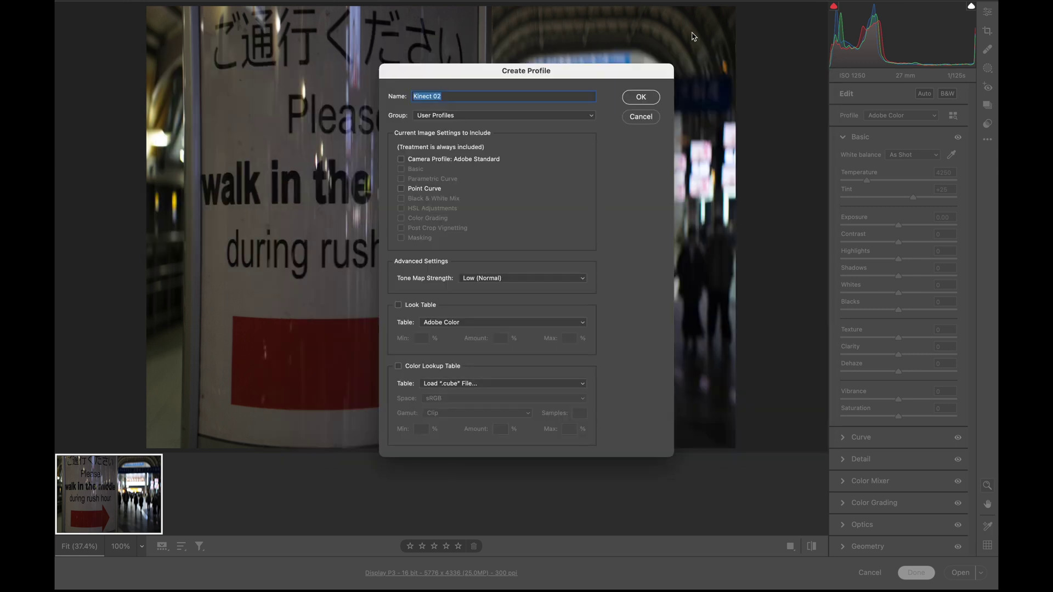
click(449, 387)
click(450, 386)
click(550, 159)
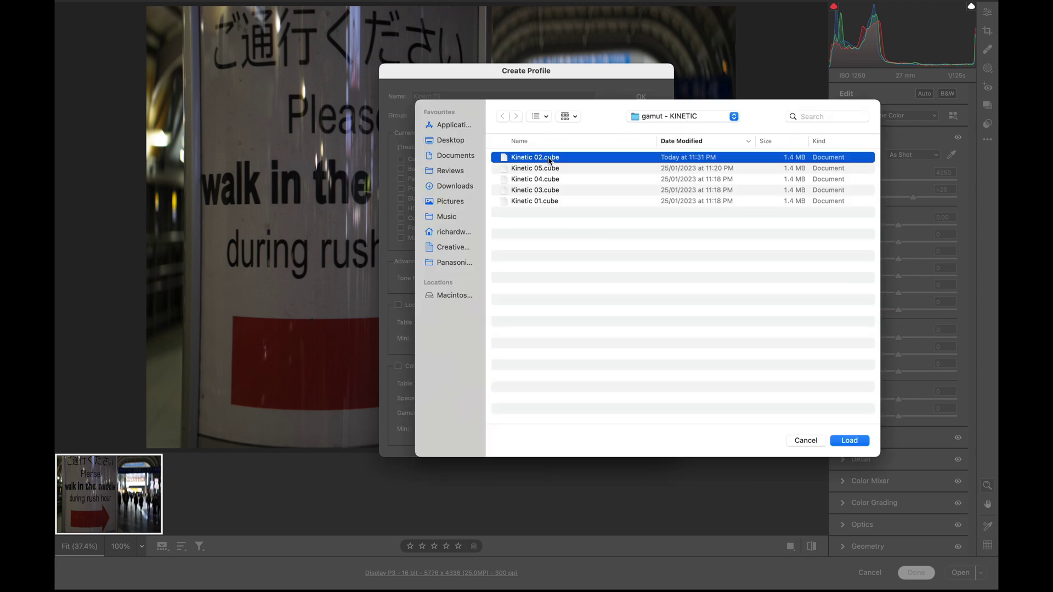
double_click(550, 158)
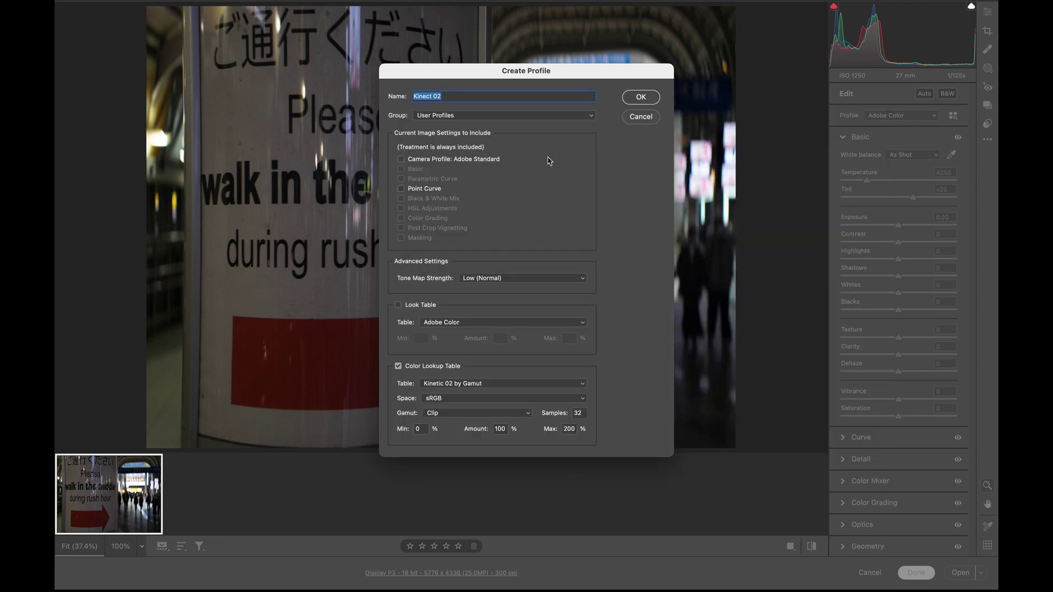
click(573, 116)
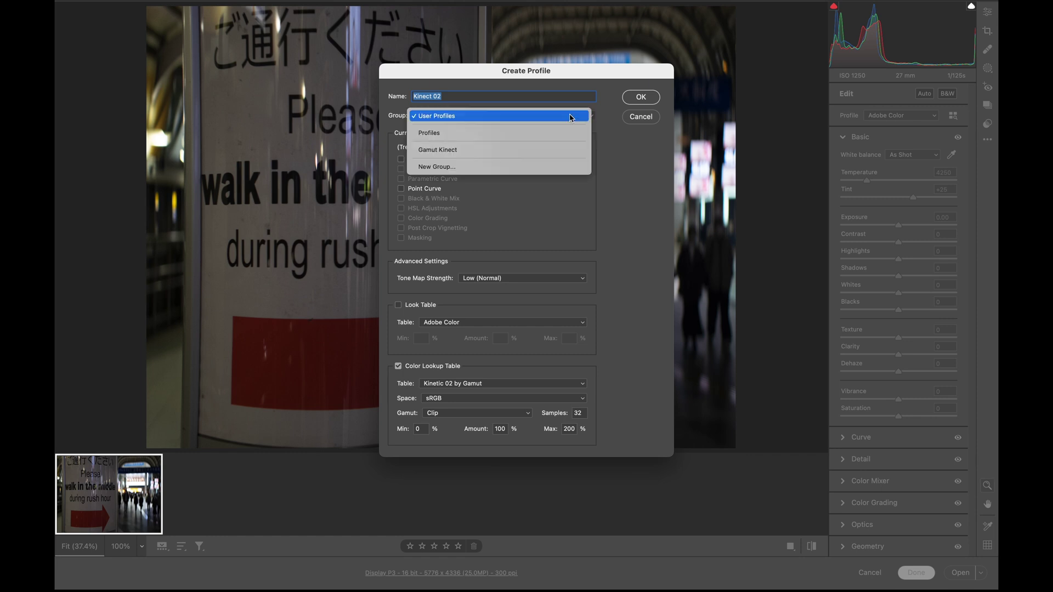
click(542, 150)
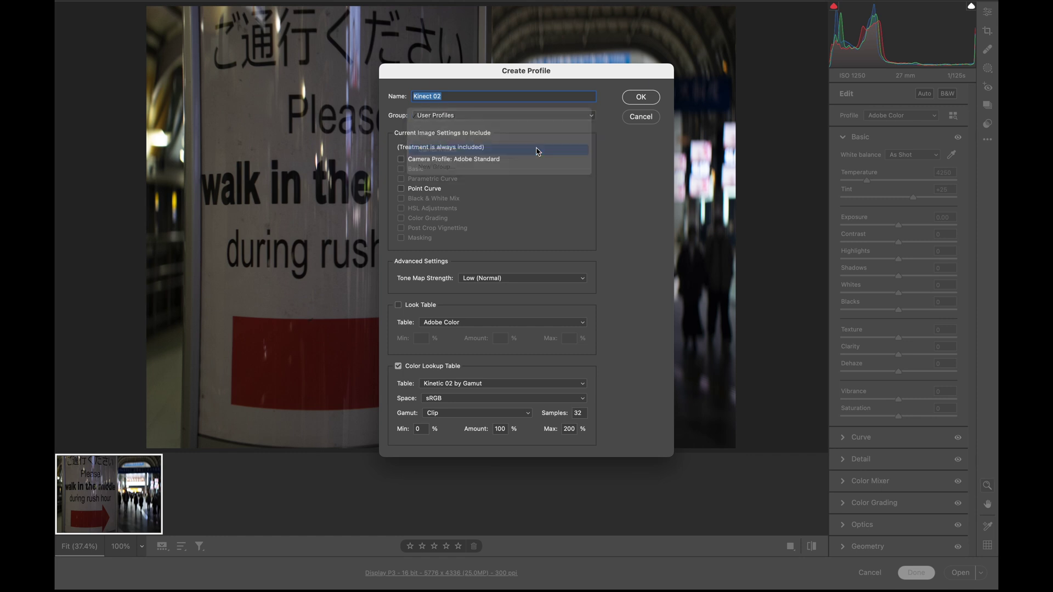
click(641, 98)
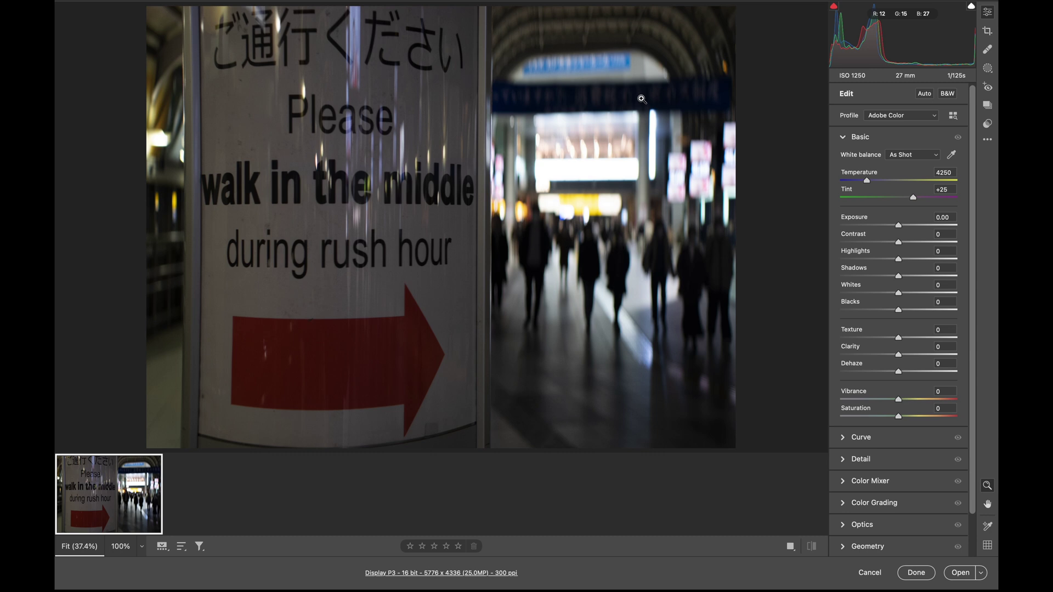
- Create the Kinect 03 profile from its Kinetic .cube lookup table
click(987, 139)
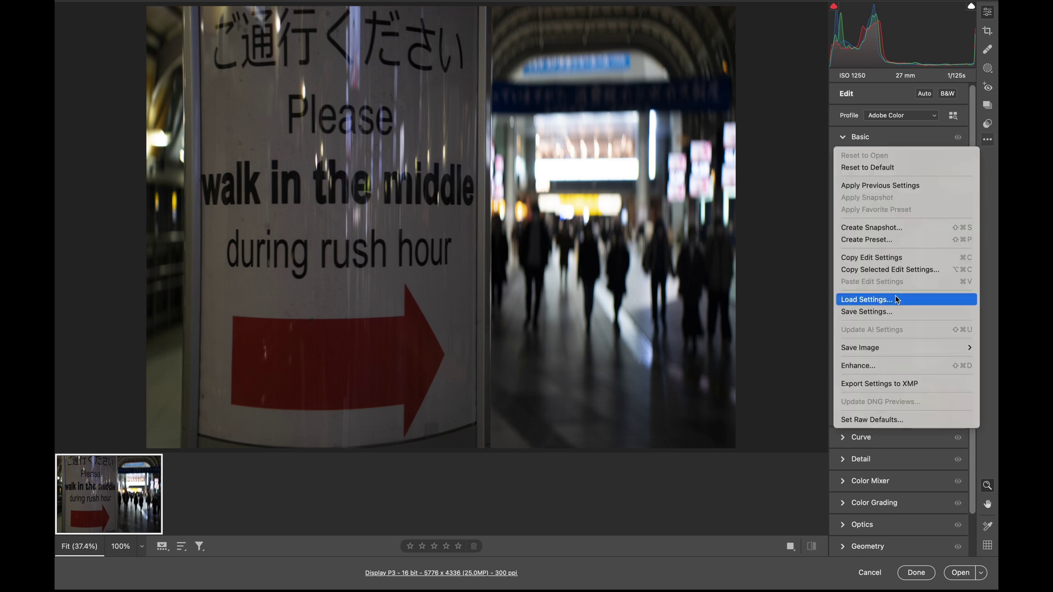
click(896, 233)
key(Escape)
click(988, 139)
alt+click(895, 233)
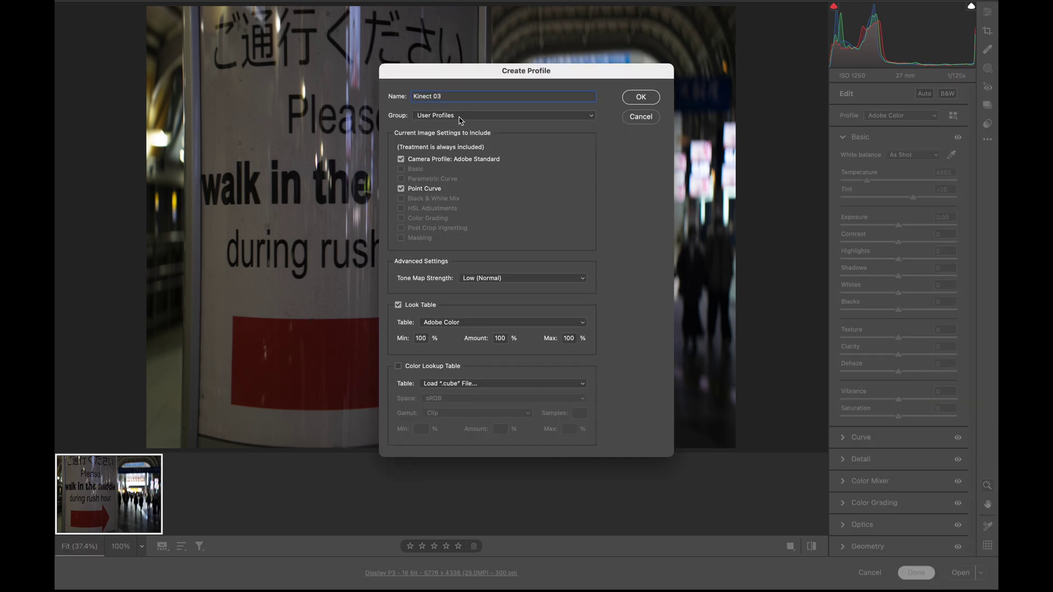
click(398, 305)
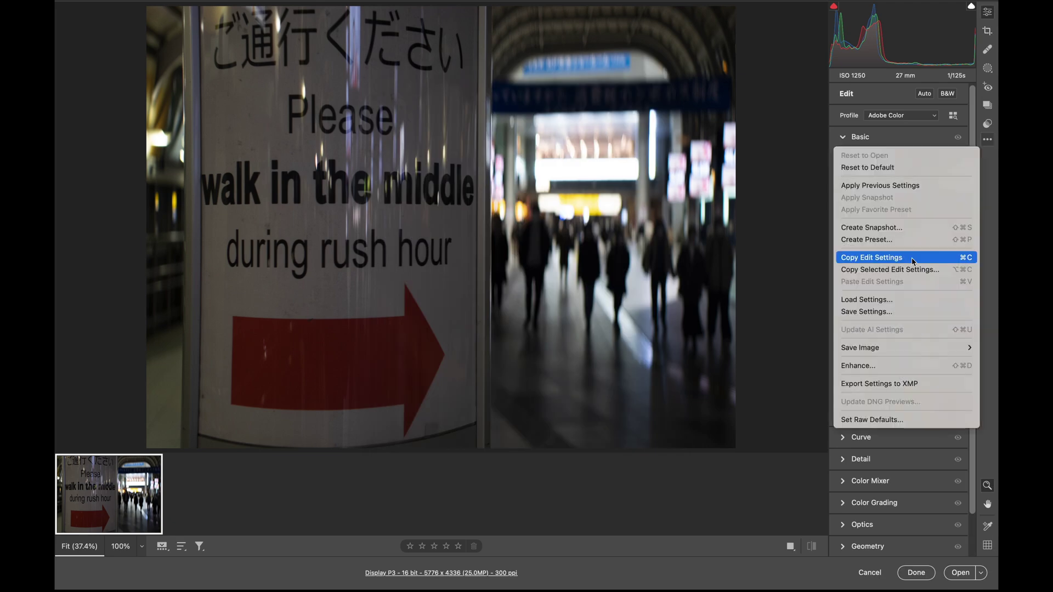
click(987, 140)
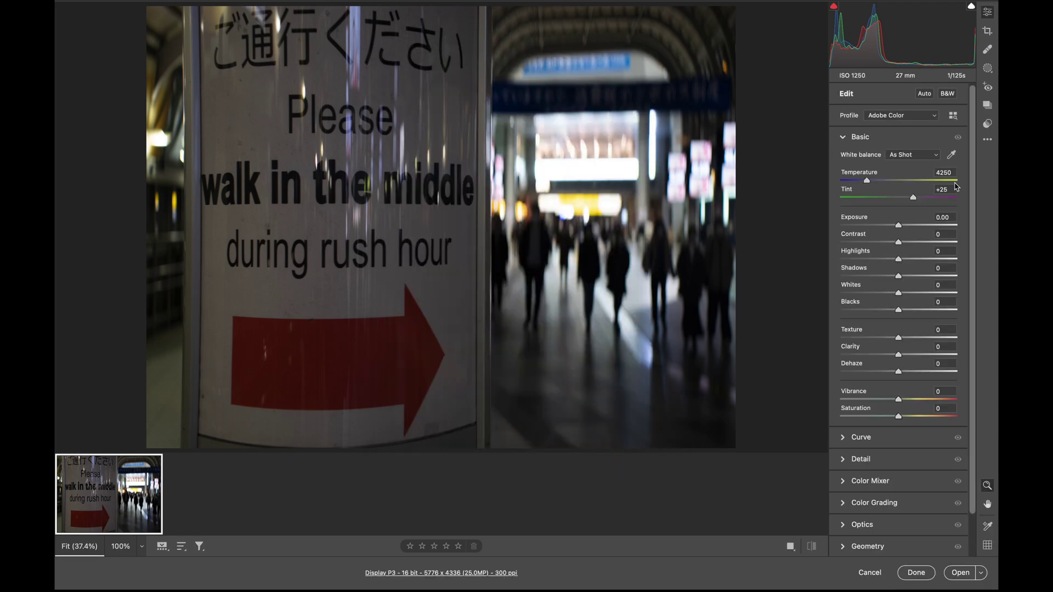
- Create the Kinect 04 and Kinect 05 profiles, loading Kinetic 05.cube for the last
click(987, 139)
alt+click(896, 232)
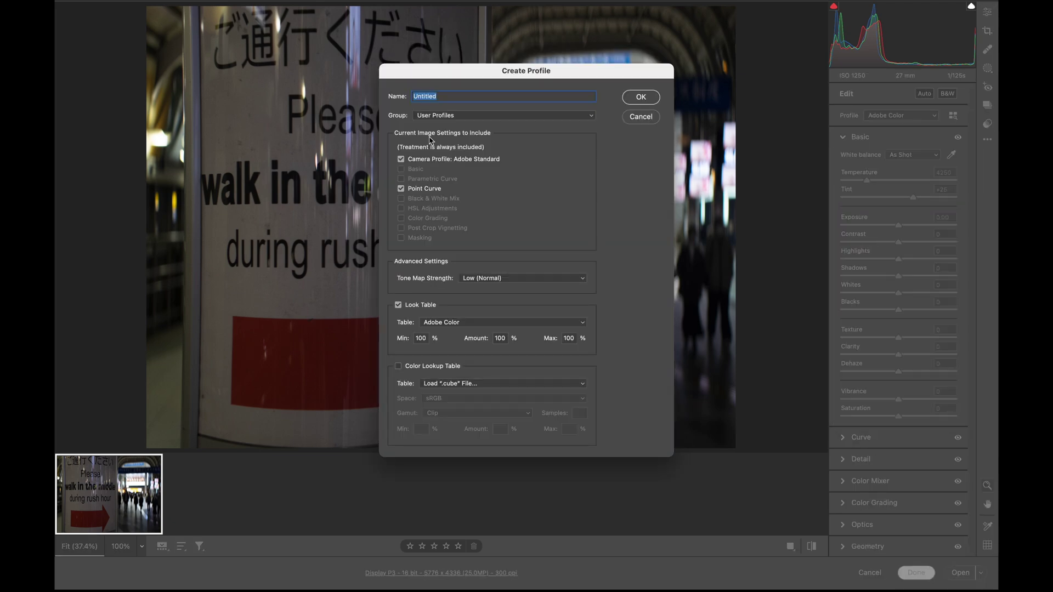
click(398, 305)
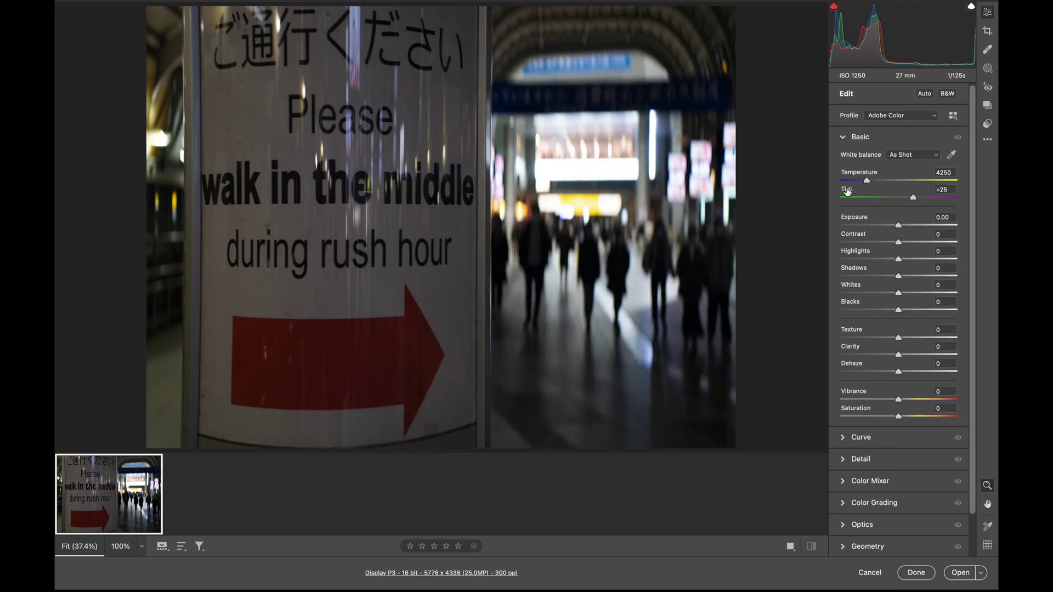
click(987, 139)
alt+click(895, 234)
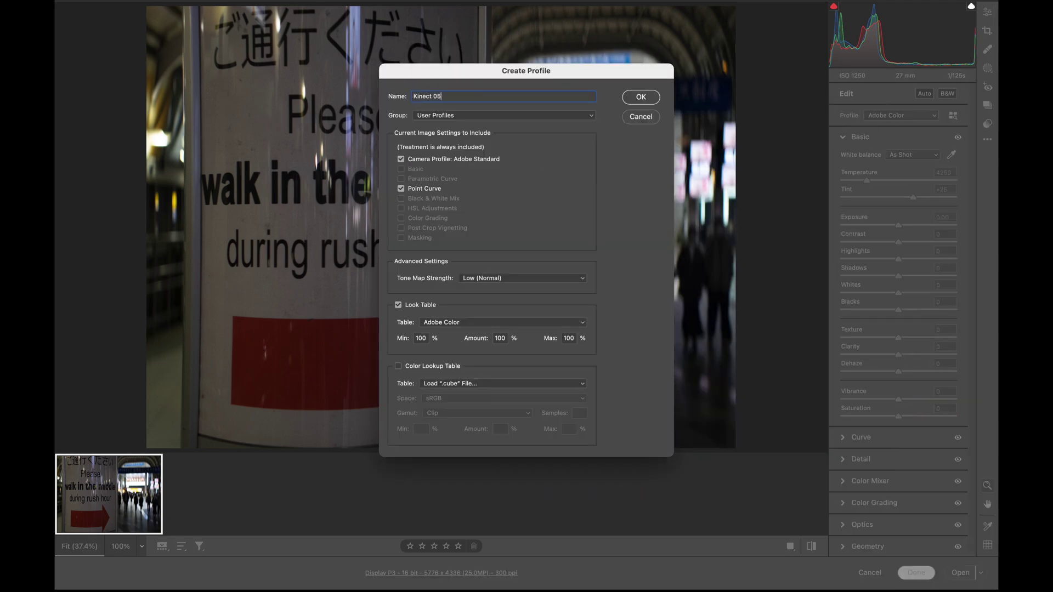
click(398, 305)
double_click(534, 168)
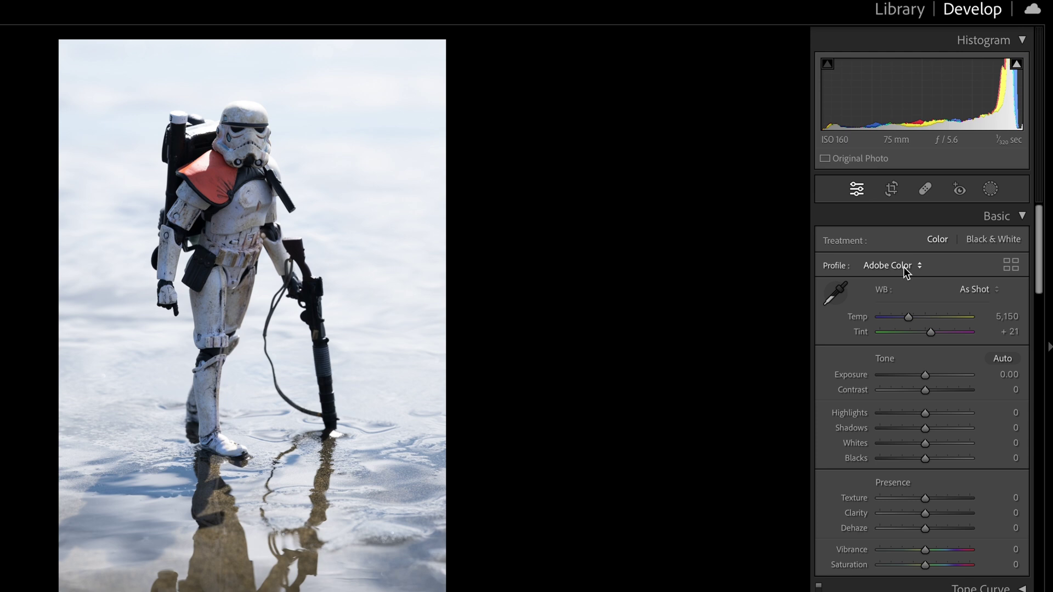
- Open the Profile Browser for the stormtrooper photo from the Basic panel's Profile menu
click(903, 266)
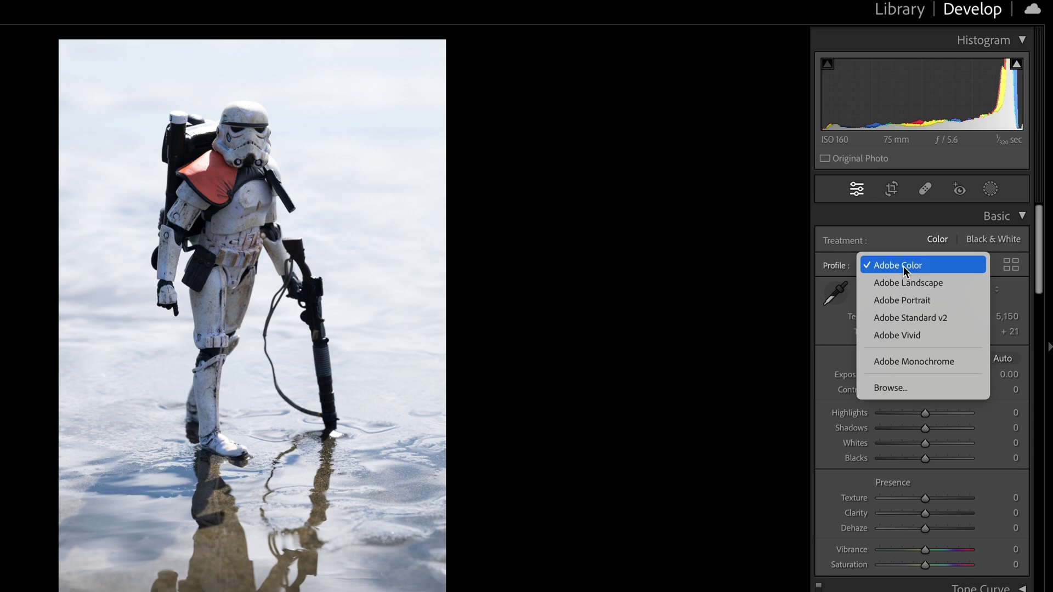
click(930, 386)
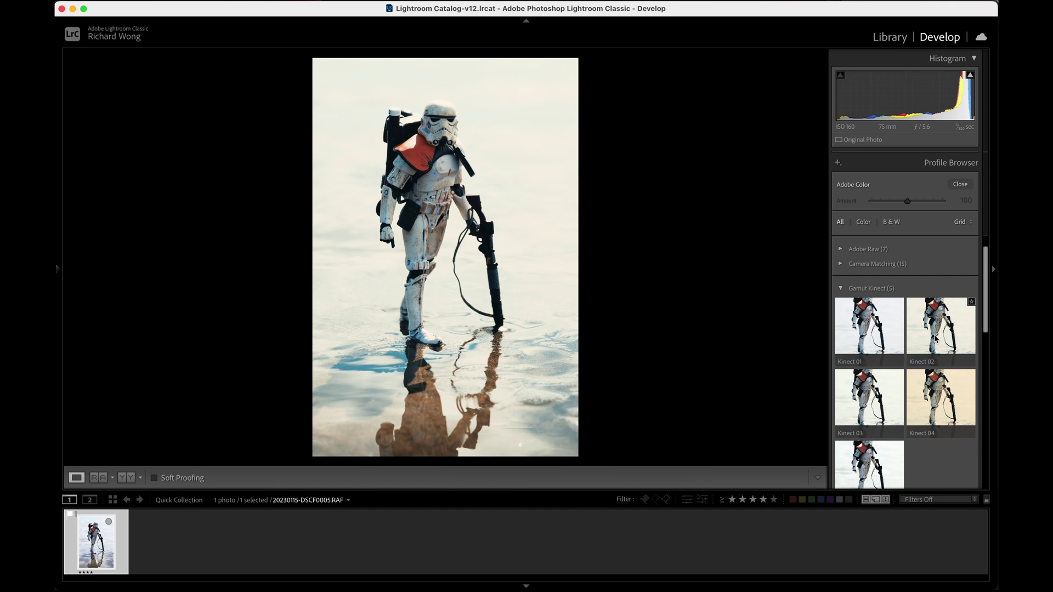
- Apply Kinect 02 to the stormtrooper photo at Amount 135 and close the browser
click(937, 339)
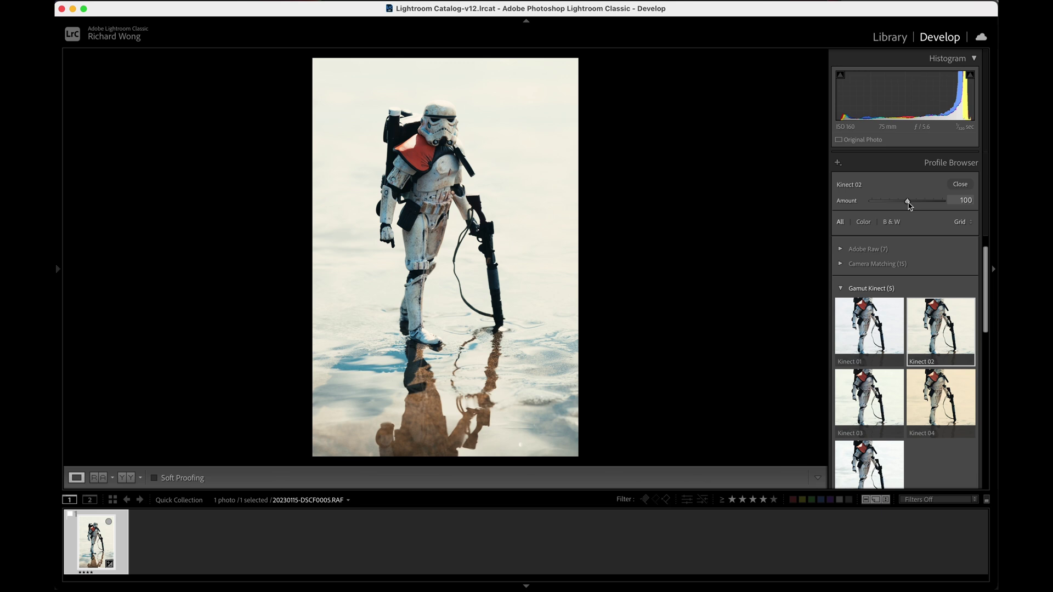
mouse_move(909, 204)
mouse_down()
mouse_move(955, 203)
mouse_move(889, 203)
mouse_move(921, 207)
mouse_up()
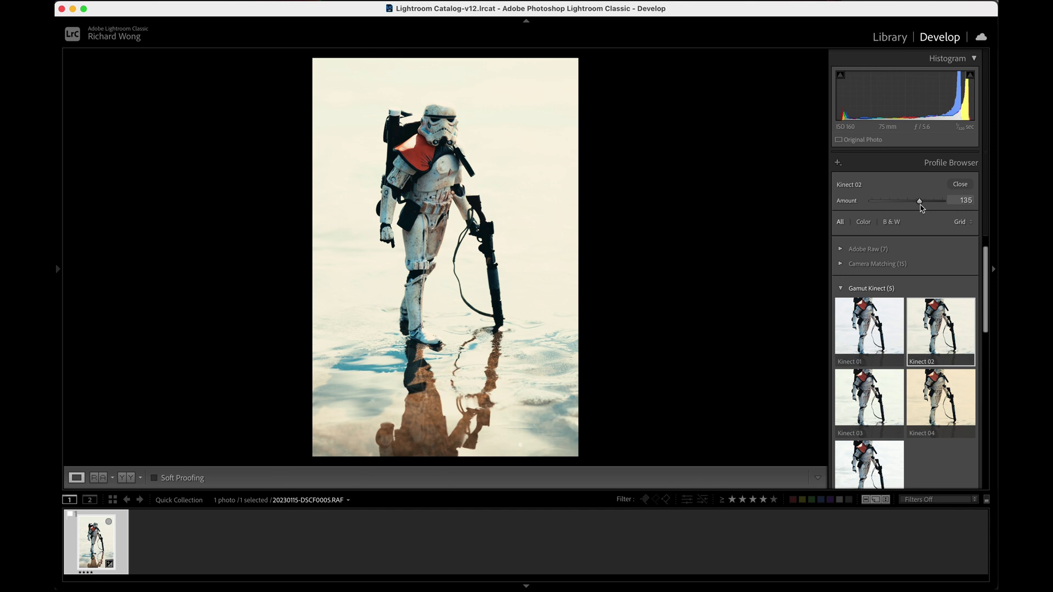
key(Escape)
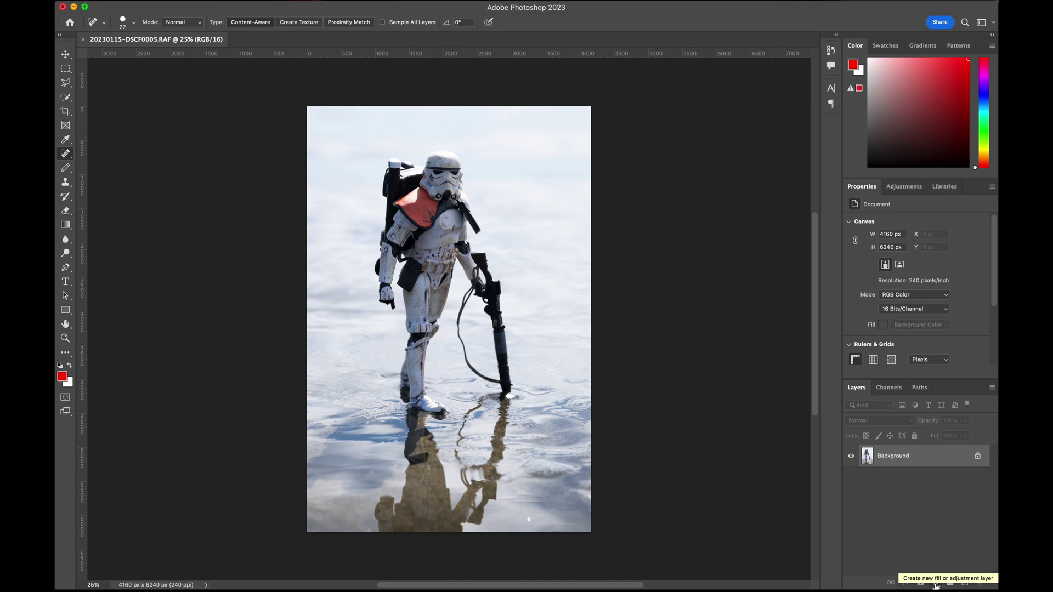
- Add a Color Lookup adjustment layer above the Background and show its list of LUTs
click(935, 583)
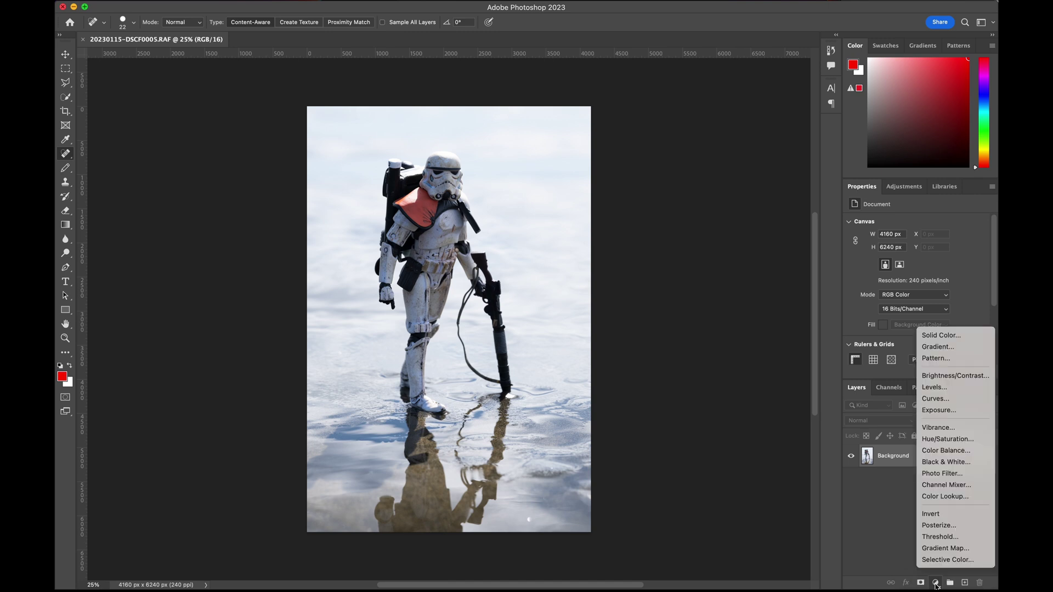
click(946, 496)
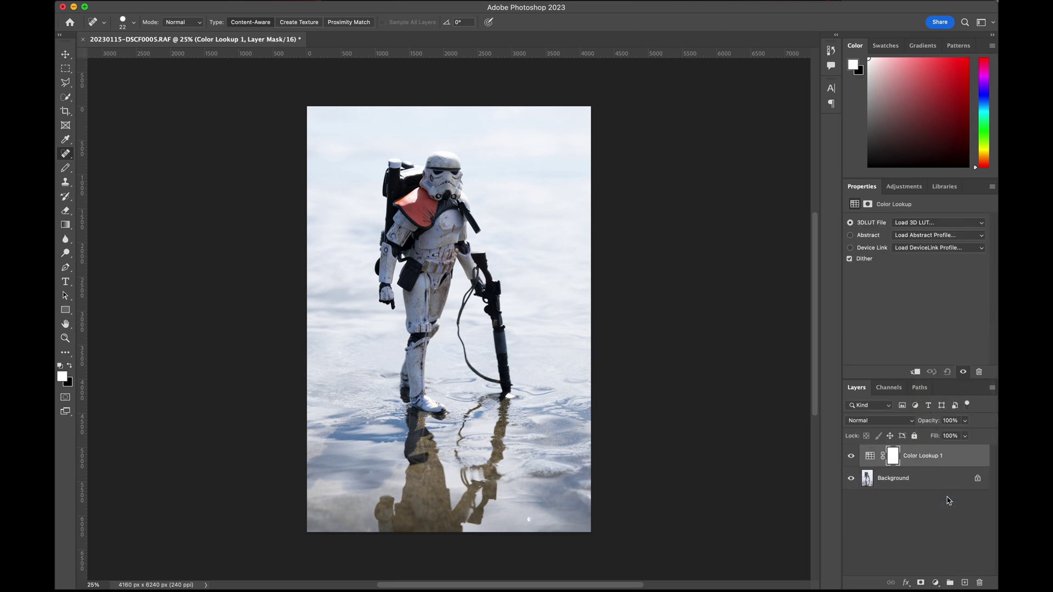
click(910, 225)
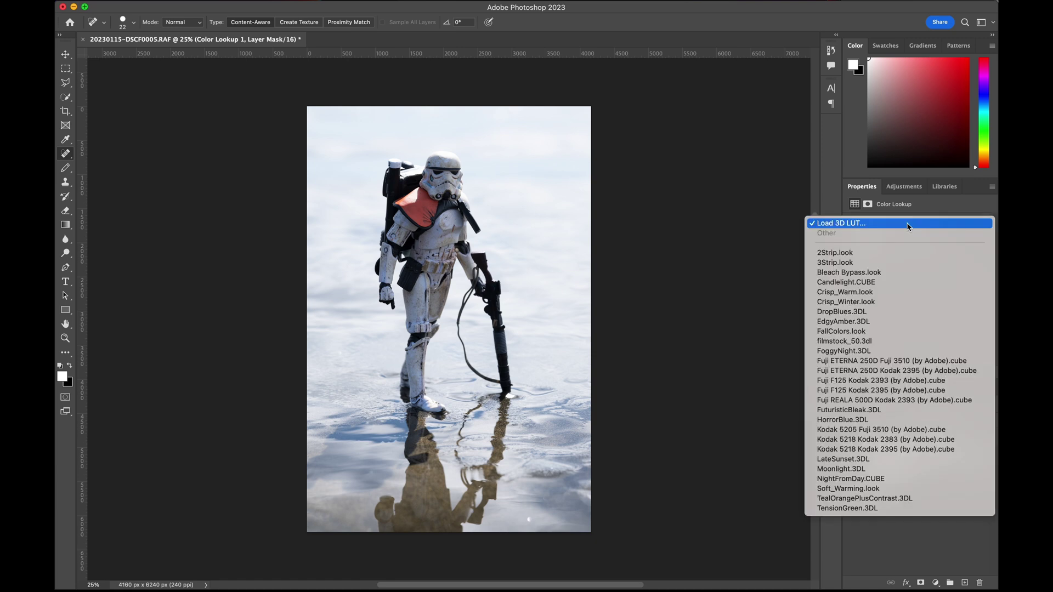
- Load Kinetic 02.cube as the 3D LUT of the Color Lookup 1 layer and target the adjustment layer
click(833, 225)
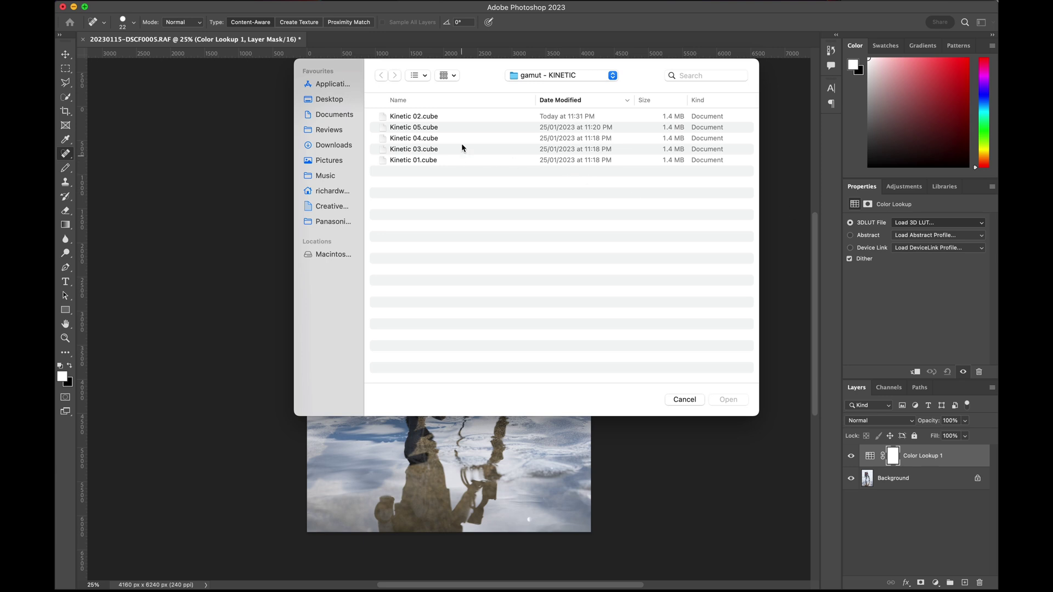
click(427, 120)
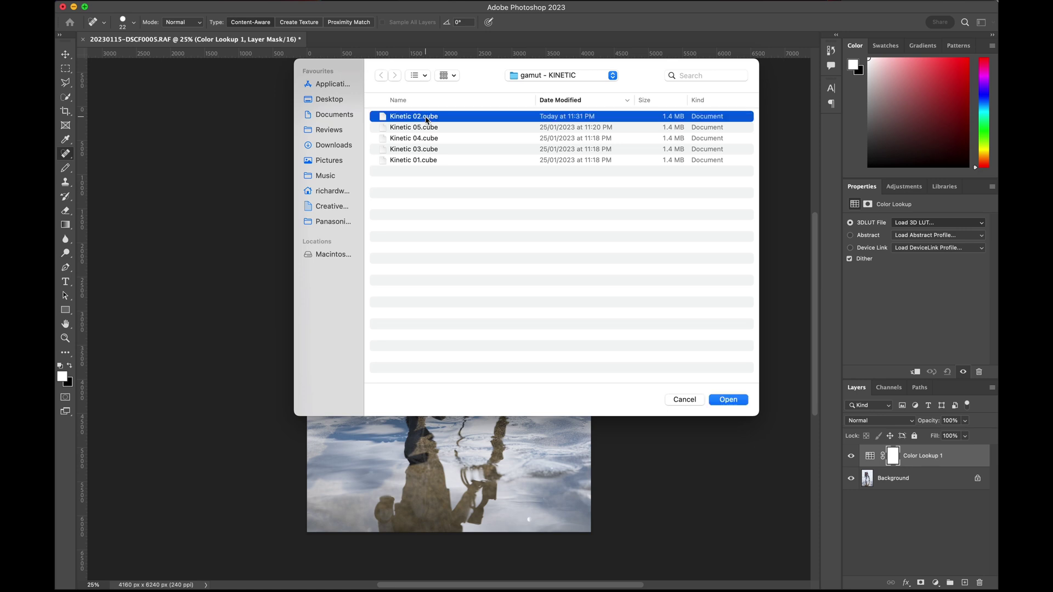
double_click(426, 120)
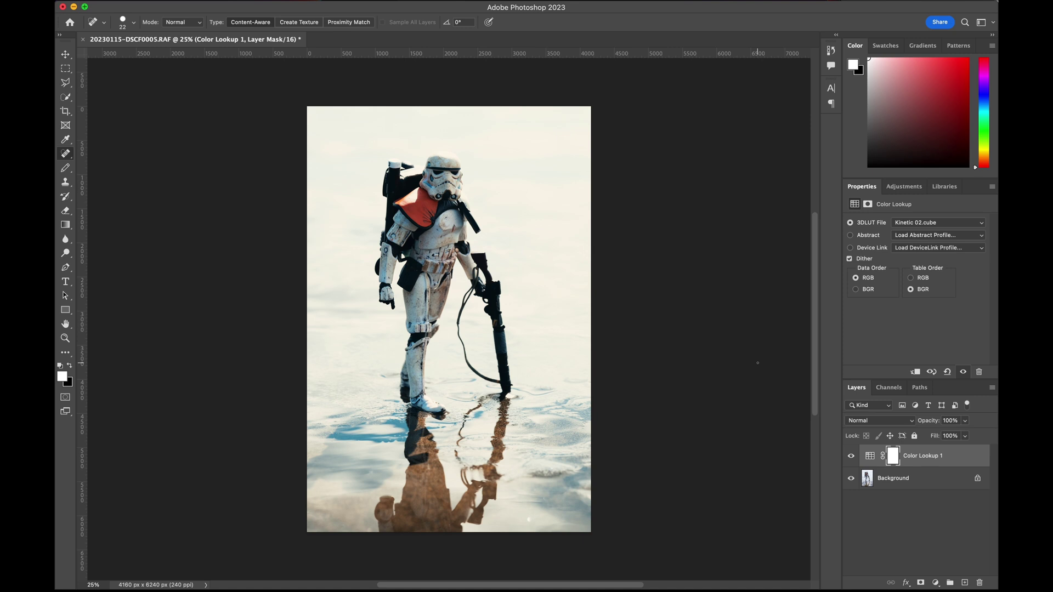
key(super+2)
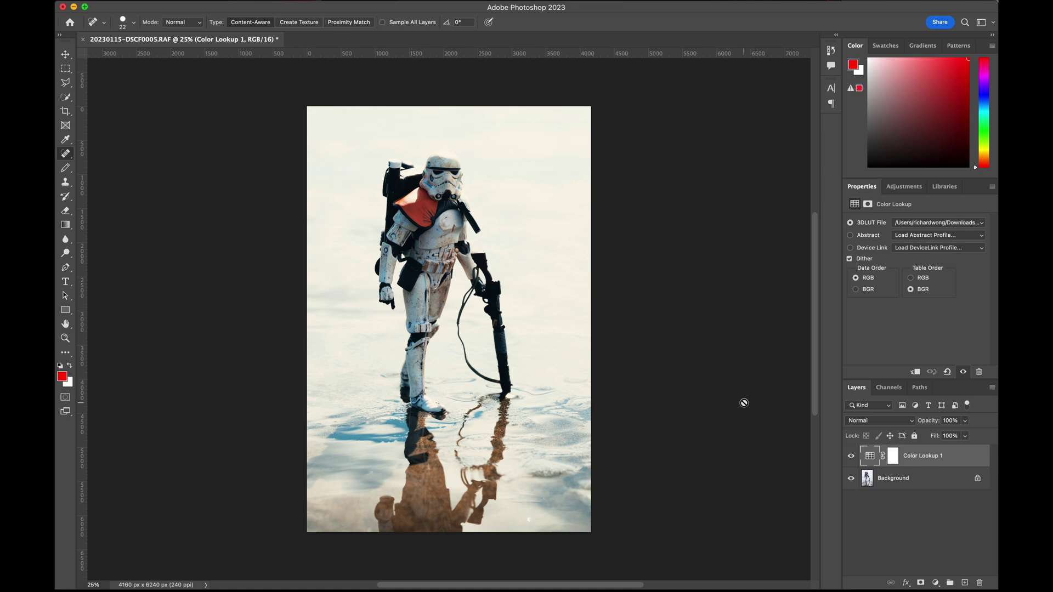
- Compare the grade at 0% and 100% opacity, then duplicate Color Lookup 1 and hide the copy
click(965, 420)
drag(951, 437, 981, 441)
click(946, 464)
drag(952, 460, 966, 582)
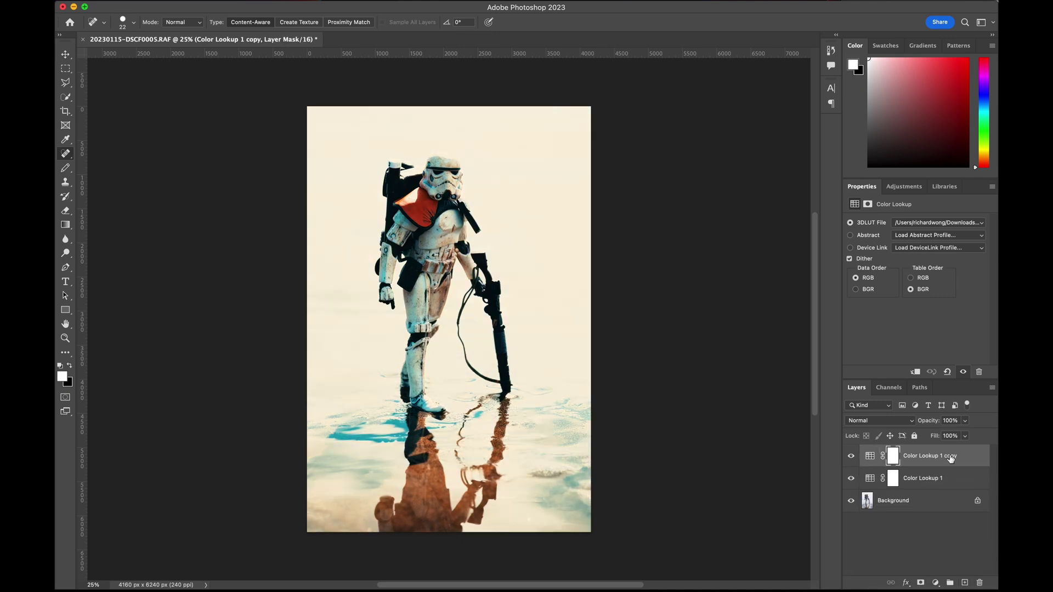
click(851, 456)
- Select the original Color Lookup 1 layer below the hidden copy
click(916, 480)
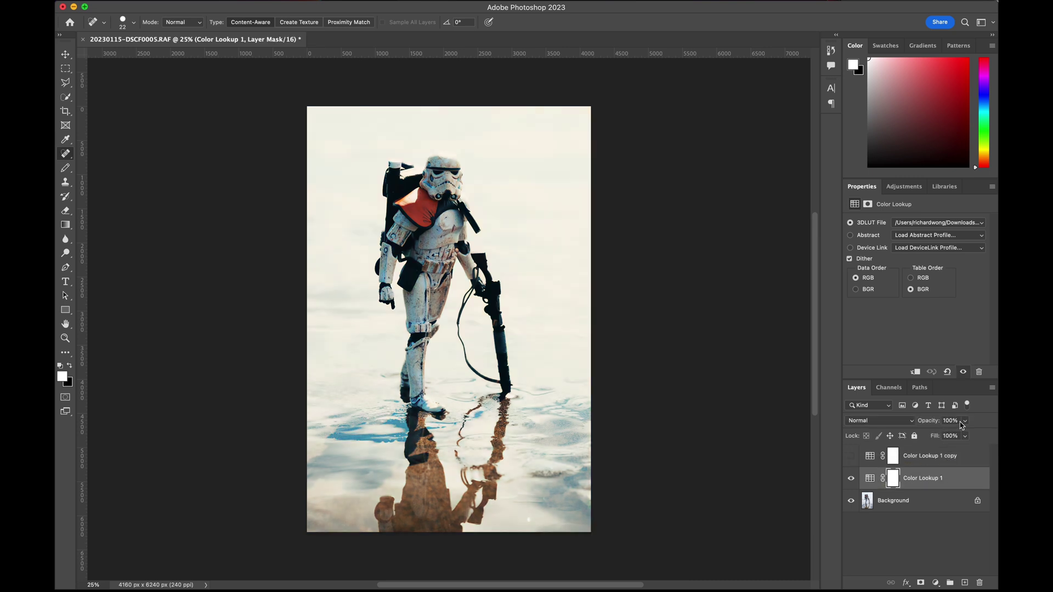